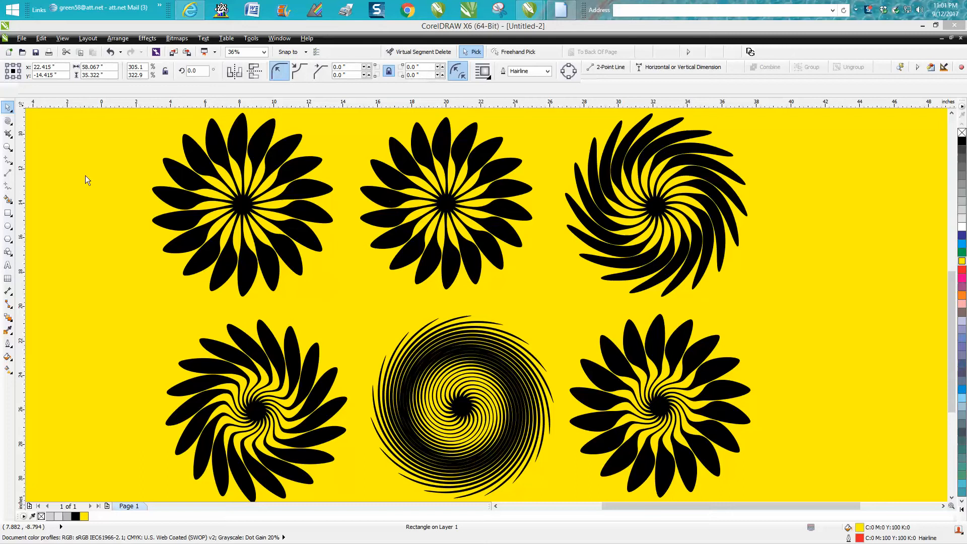
left_click(8, 147)
left_click_drag(347, 116, 559, 293)
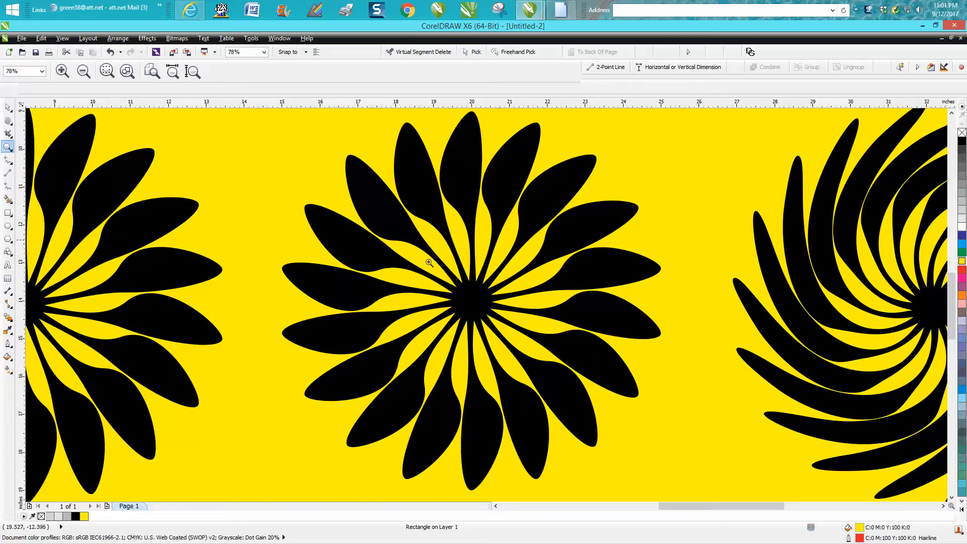
scroll(448, 256, "down", 3)
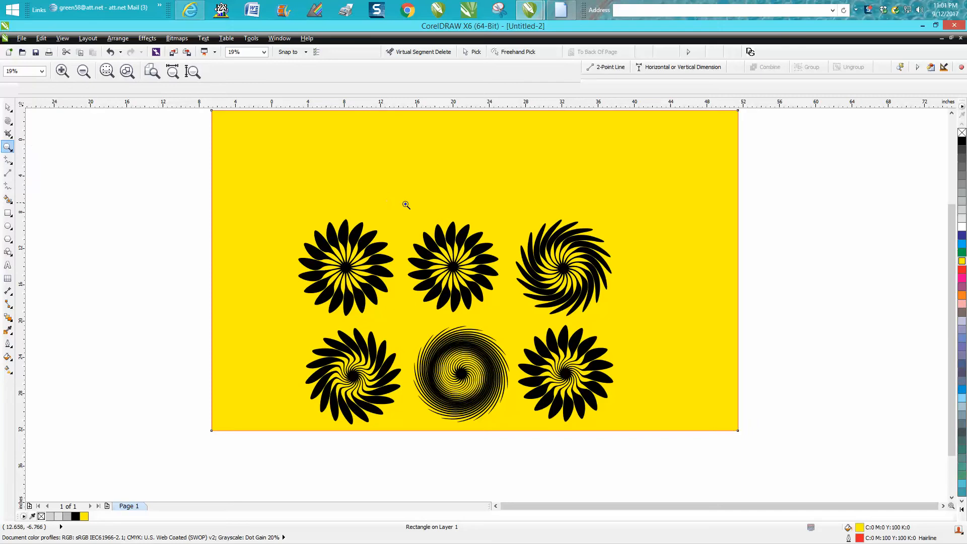
left_click_drag(283, 211, 656, 458)
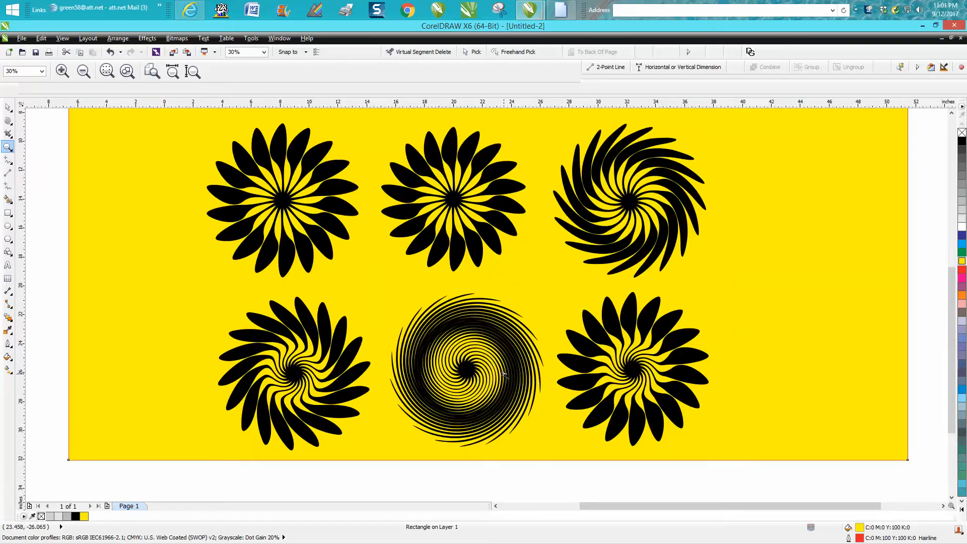
Try a clockwise twirl from the centre of the upper row's middle flower with a 5-inch nib radius, and undo it.
left_click(10, 125)
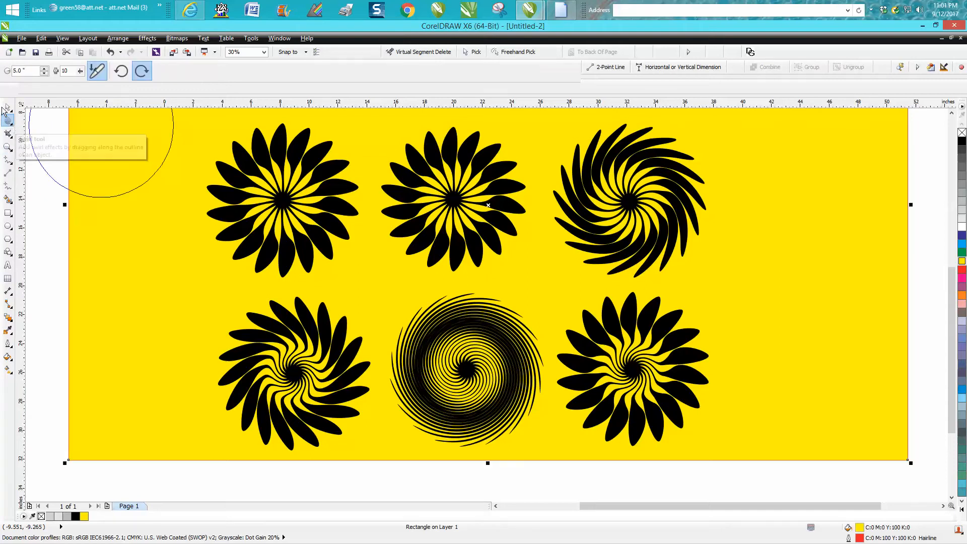
left_click(8, 106)
left_click(453, 201)
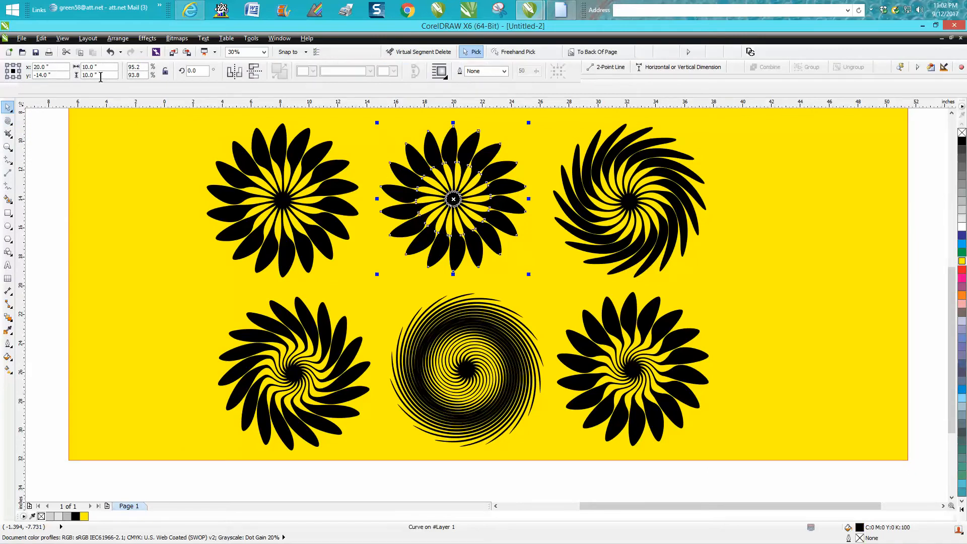
left_click(9, 122)
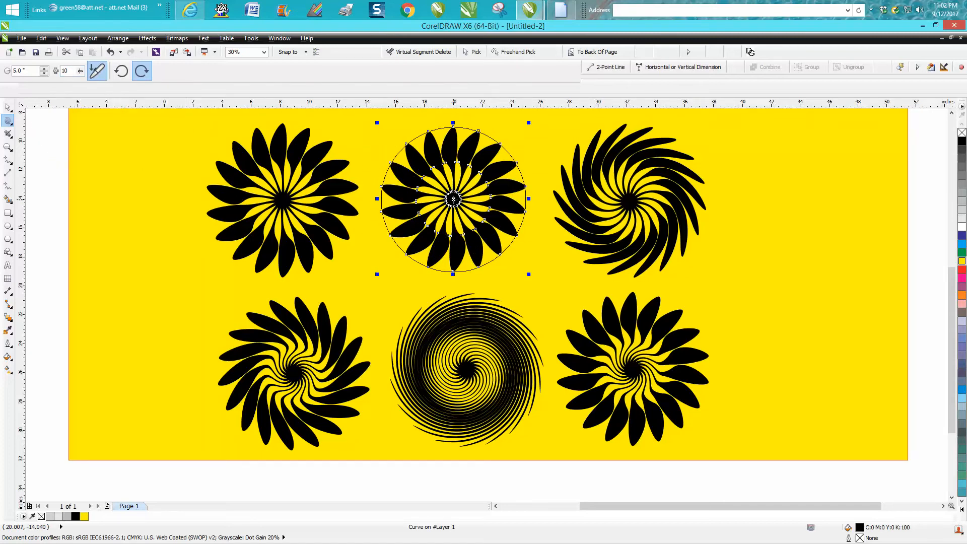
left_click_drag(453, 200, 453, 200)
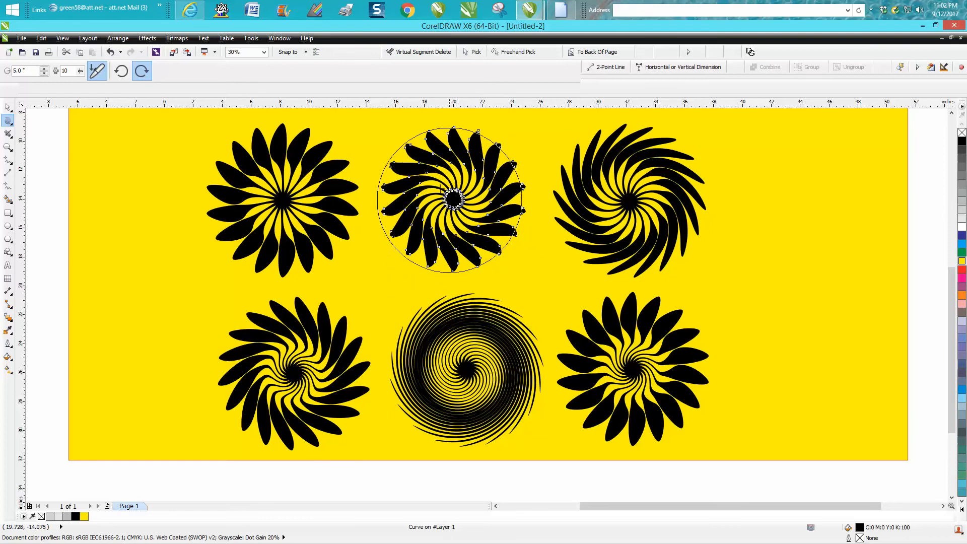
left_click(109, 52)
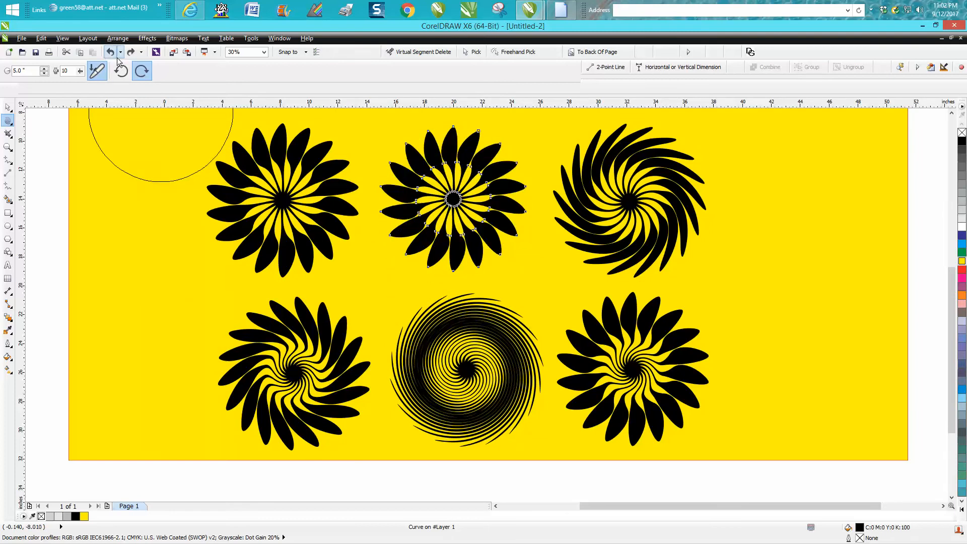
Set the twirl nib radius to 2 inches and twirl the middle flower's centre clockwise, undoing the first attempt and repeating it more lightly.
left_click(18, 70)
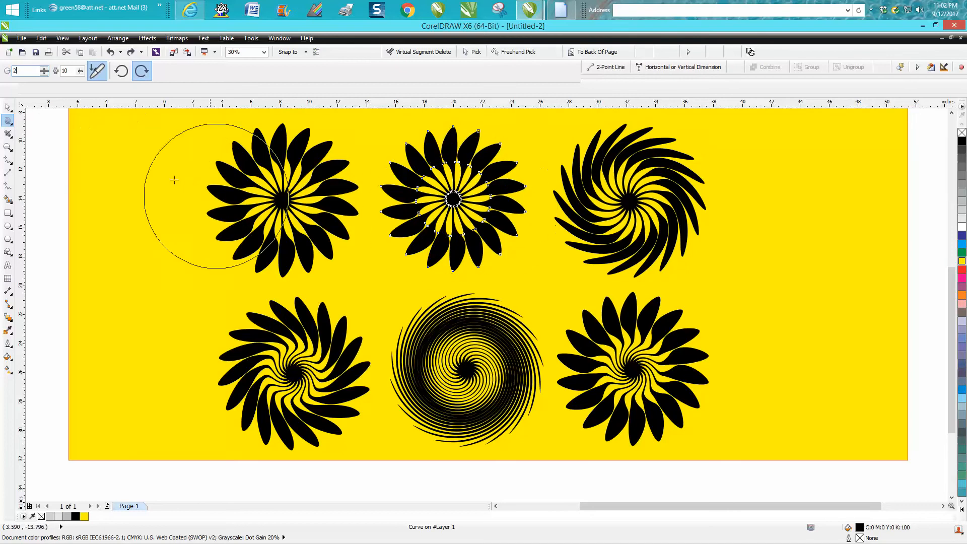
key("Return")
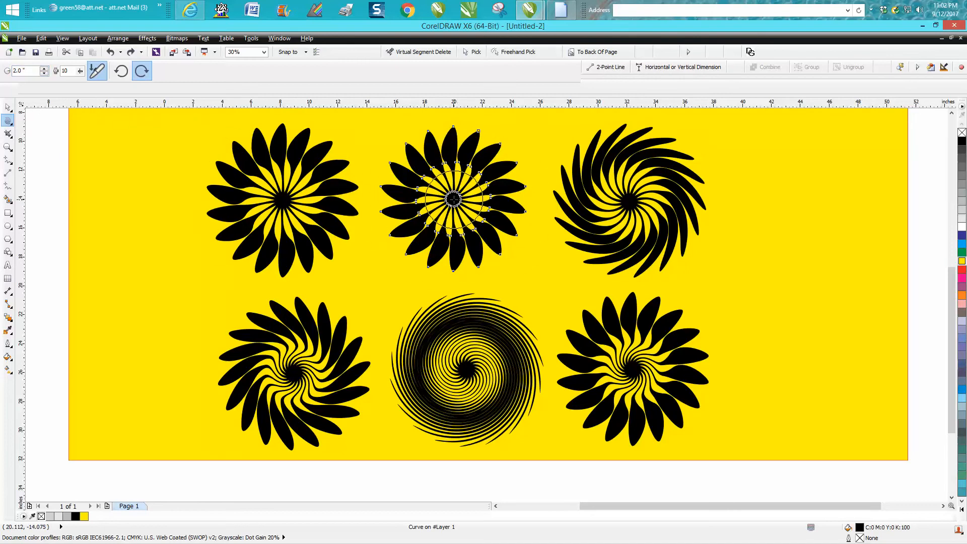
left_click_drag(453, 199, 453, 199)
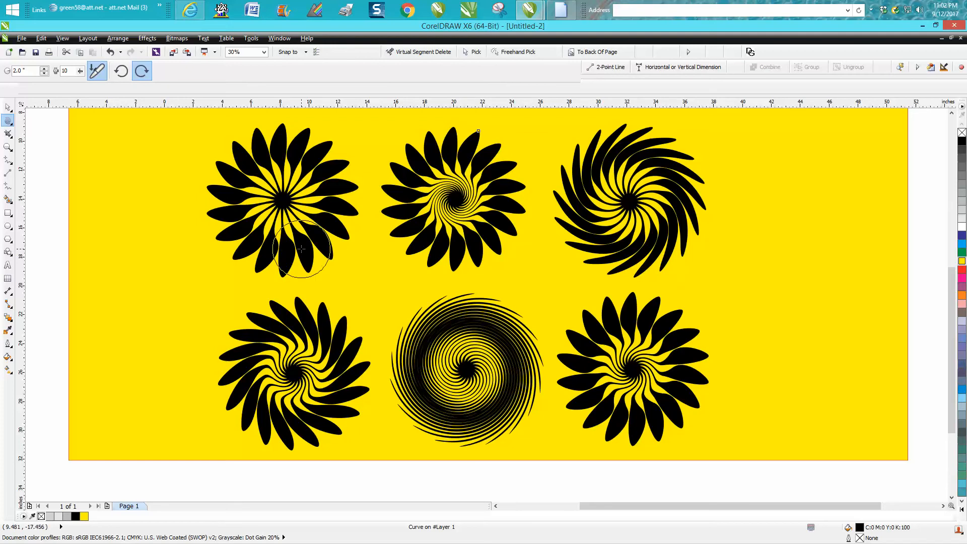
left_click(109, 51)
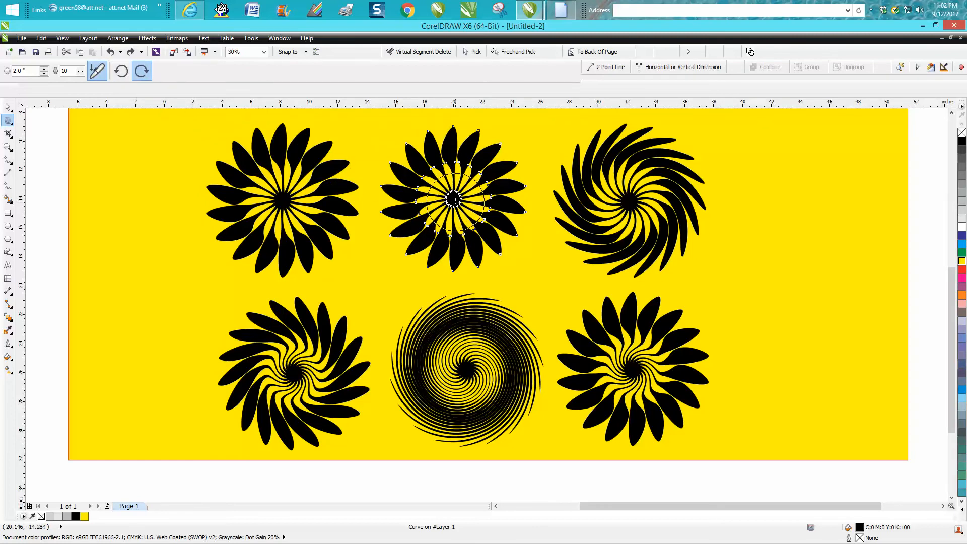
left_click_drag(453, 199, 446, 207)
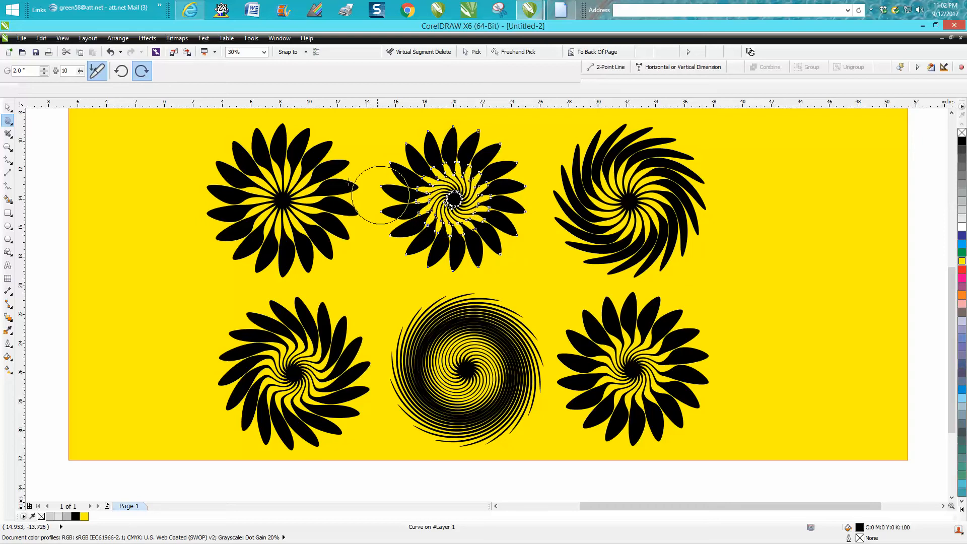
Twirl the upper row's middle flower counterclockwise from its centre with a 5-inch nib radius.
left_click(20, 71)
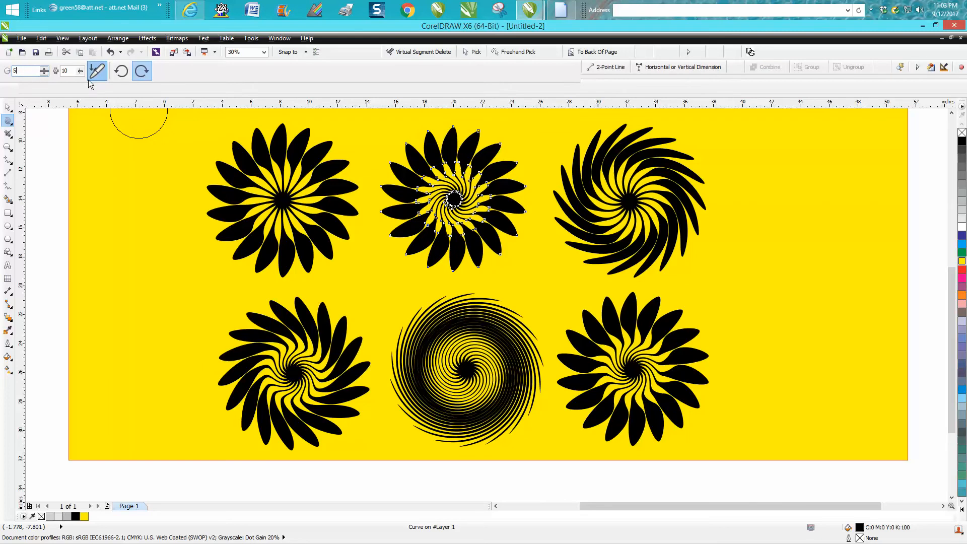
left_click(121, 75)
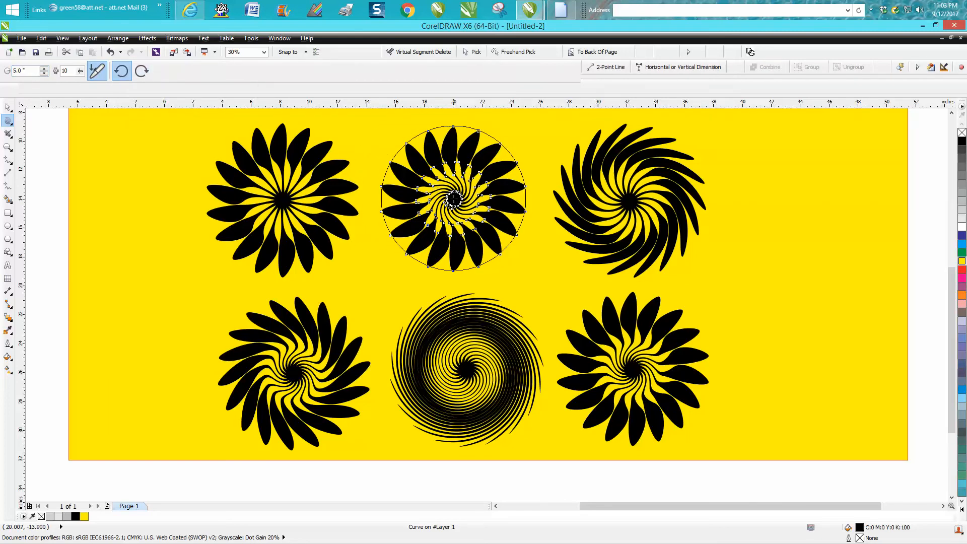
left_click_drag(453, 200, 454, 199)
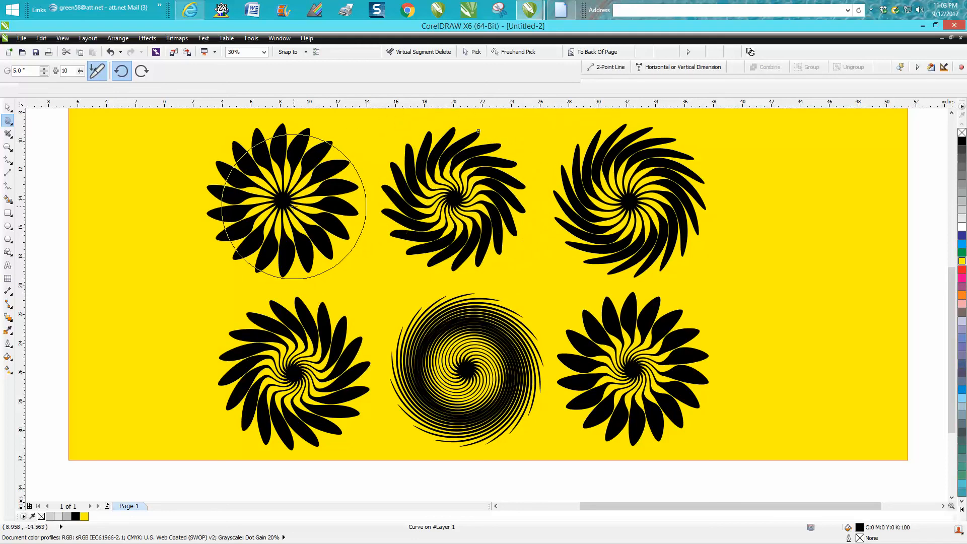
Try off-centre twirls on the upper-left flower, counterclockwise at its upper-right petals and clockwise at its upper-left petals.
left_click(331, 143)
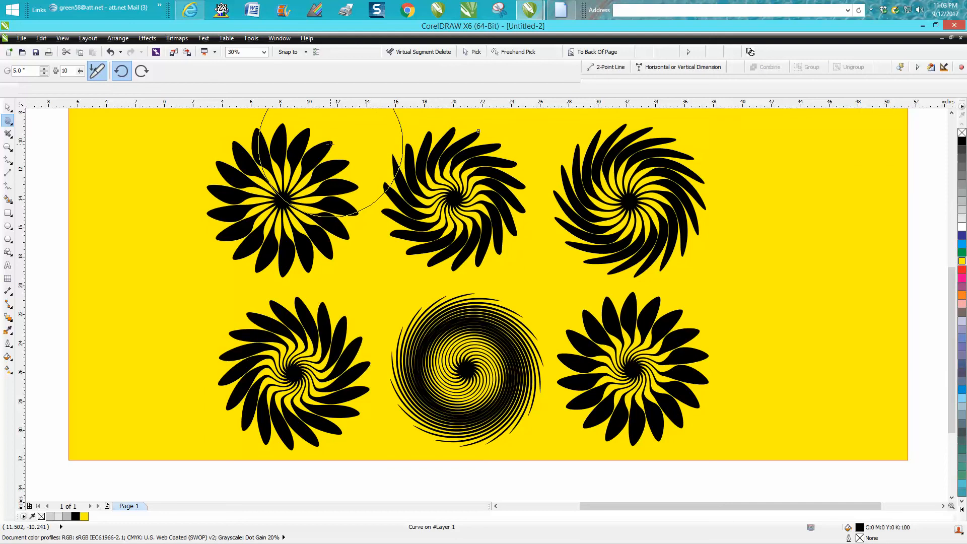
left_click(330, 144)
left_click_drag(332, 142, 334, 145)
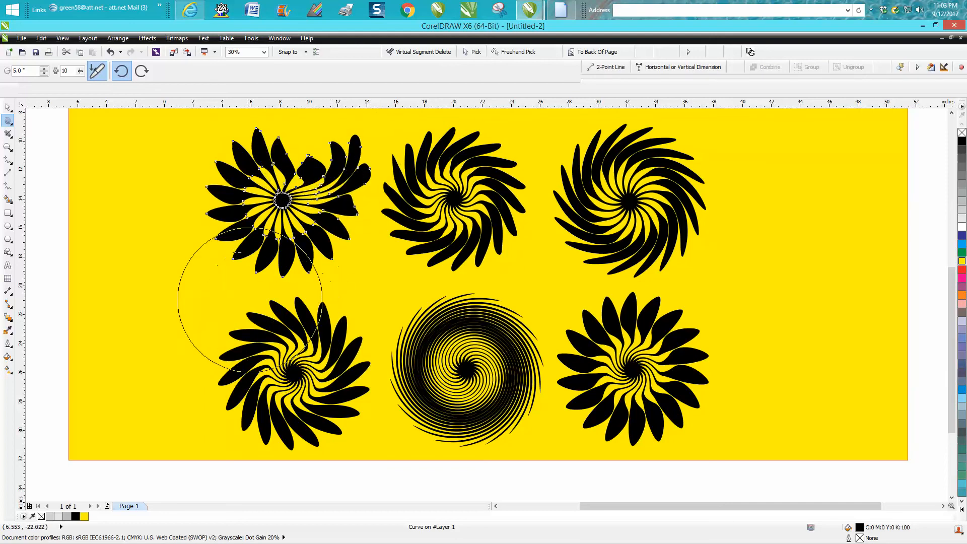
left_click(141, 71)
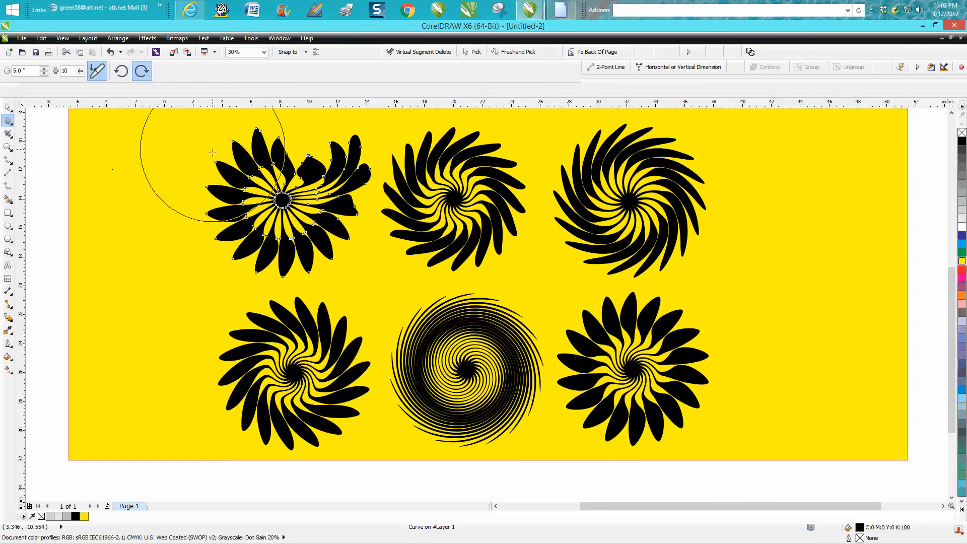
left_click_drag(215, 161, 216, 162)
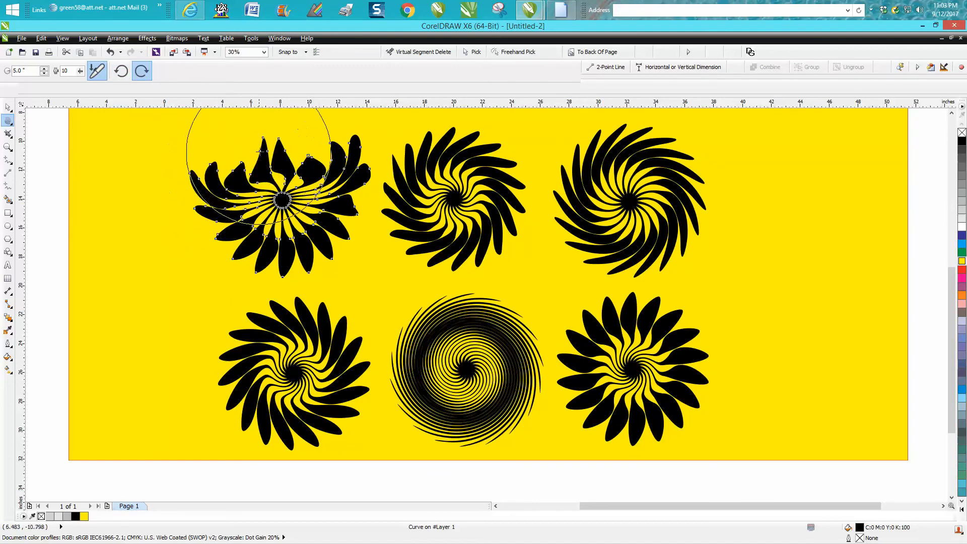
left_click_drag(270, 166, 269, 166)
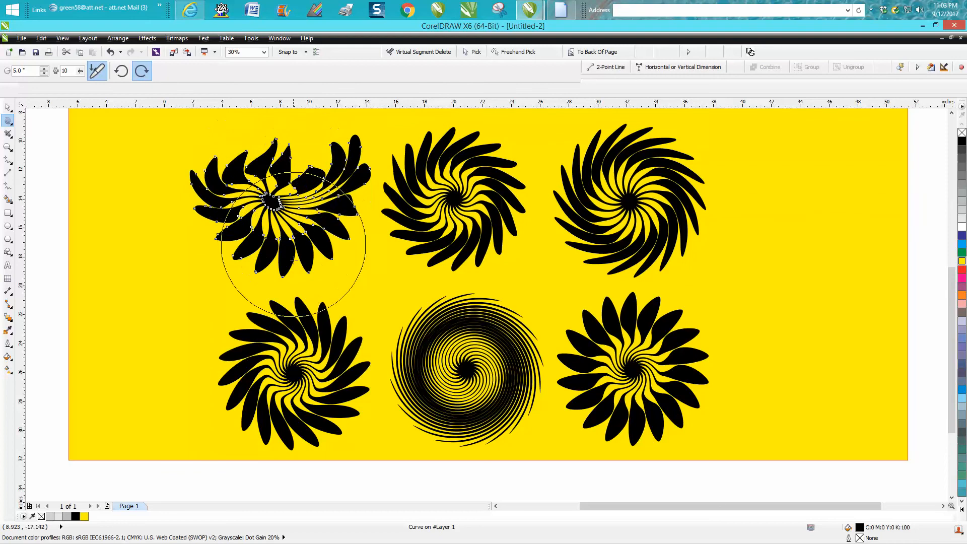
Undo all the off-centre twirls on the upper-left flower.
left_click(109, 52)
left_click(110, 51)
left_click(120, 52)
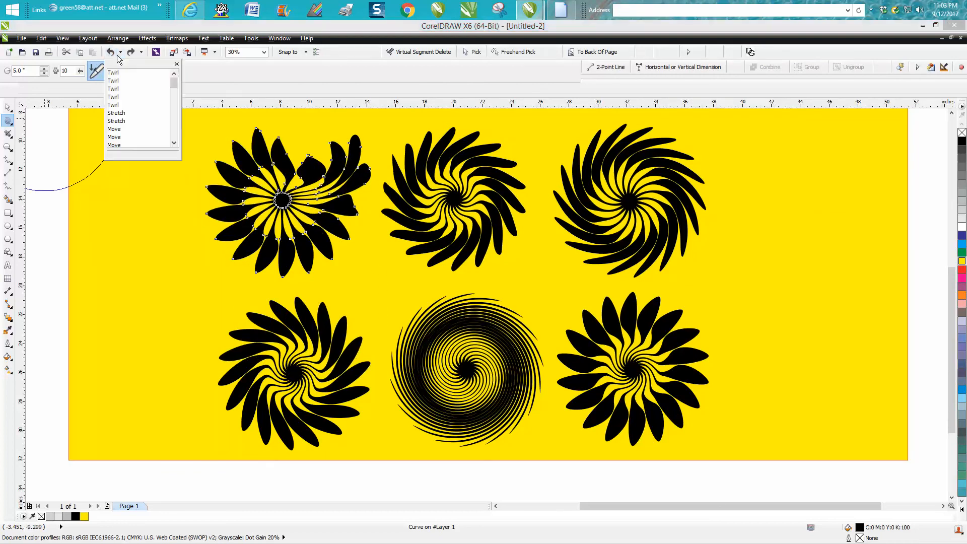
left_click(114, 73)
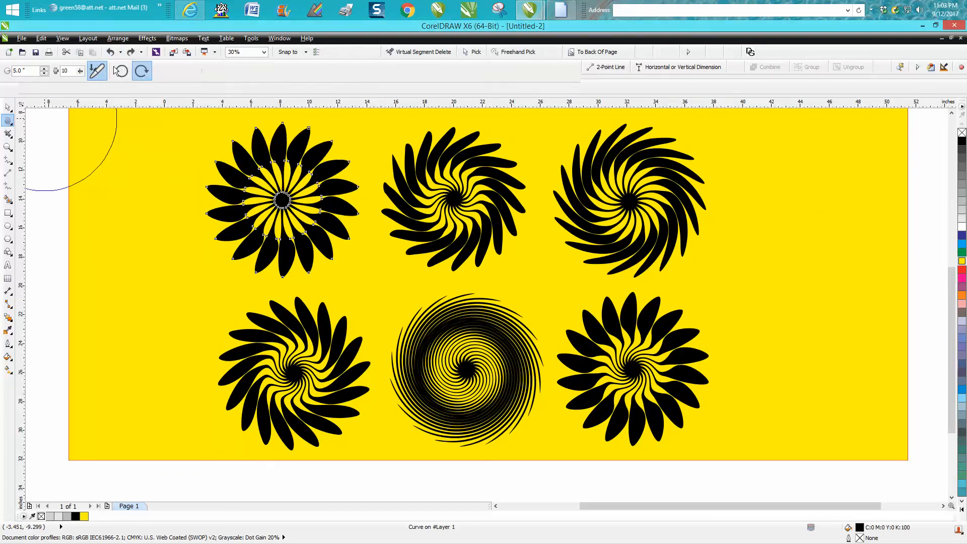
Try a clockwise twirl from the centre of the upper-left flower at a rate of 100, and undo it.
left_click(81, 70)
left_click_drag(83, 87, 124, 87)
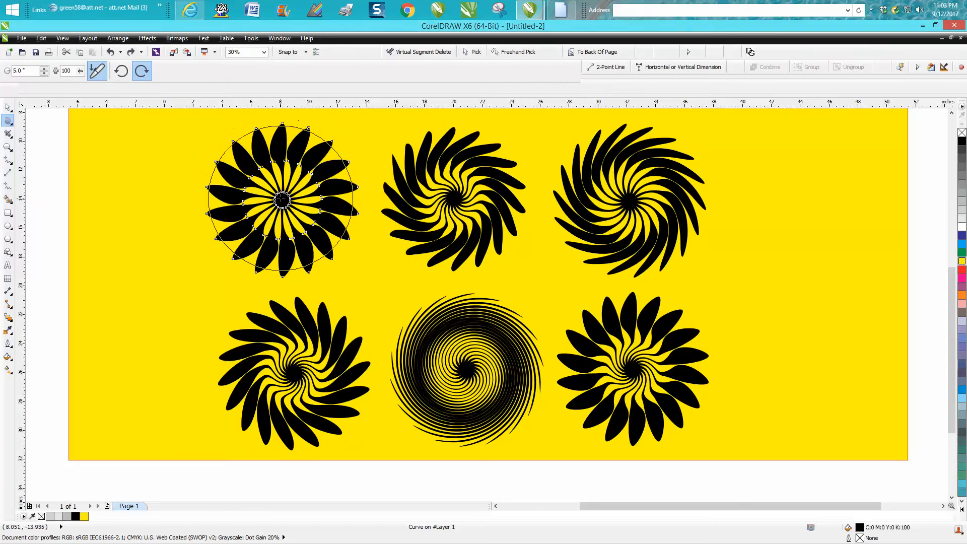
left_click_drag(282, 200, 282, 200)
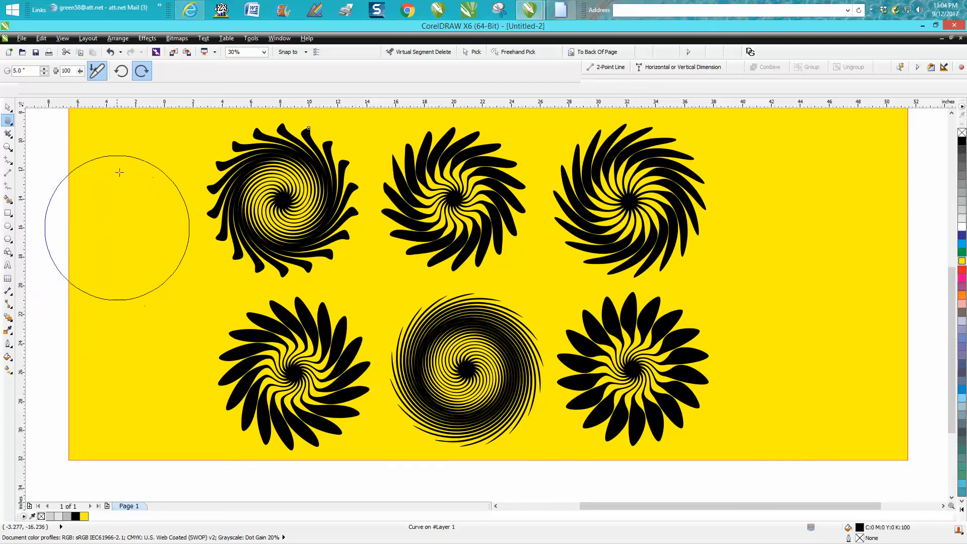
left_click(110, 52)
Set the twirl rate to 10 and twirl the upper-left flower clockwise from its centre.
double_click(73, 71)
type("10")
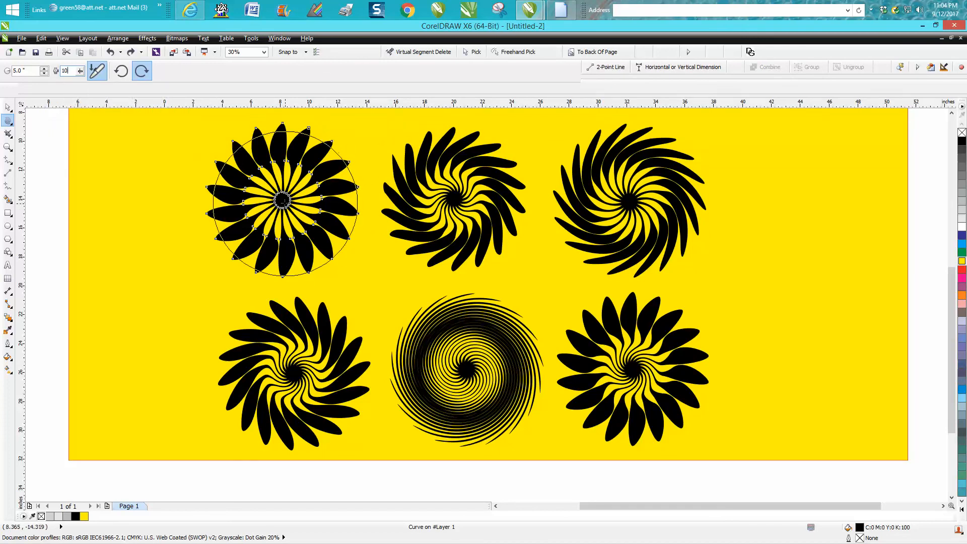
left_click_drag(283, 200, 282, 201)
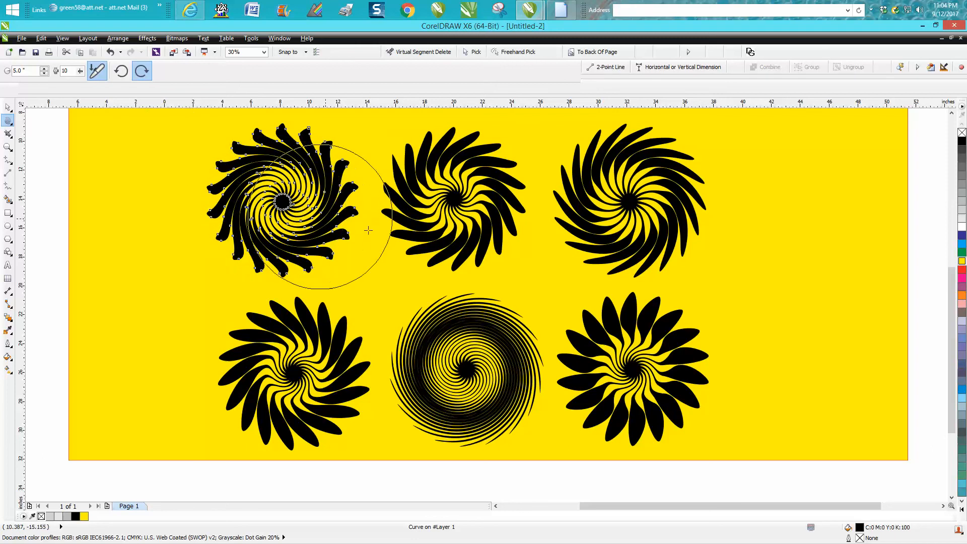
scroll(401, 229, "down", 2)
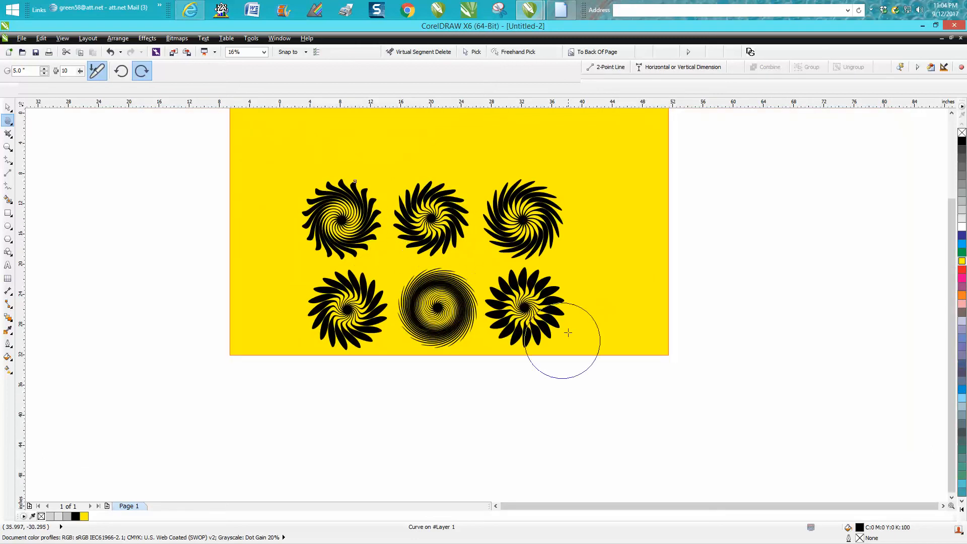